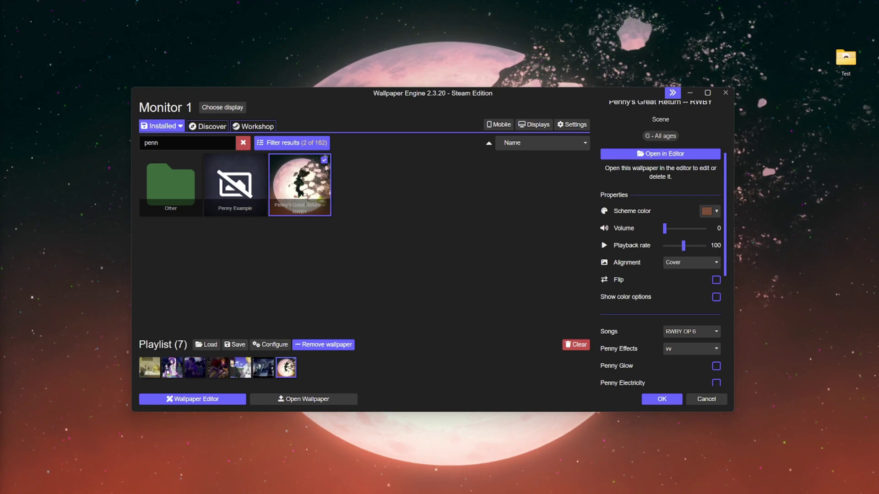
Step: Create a scene wallpaper from Penny's Return.png in the Wallpaper Editor, keeping the name Penny's Return
{"action": "left_click", "coordinate": [692, 332]}
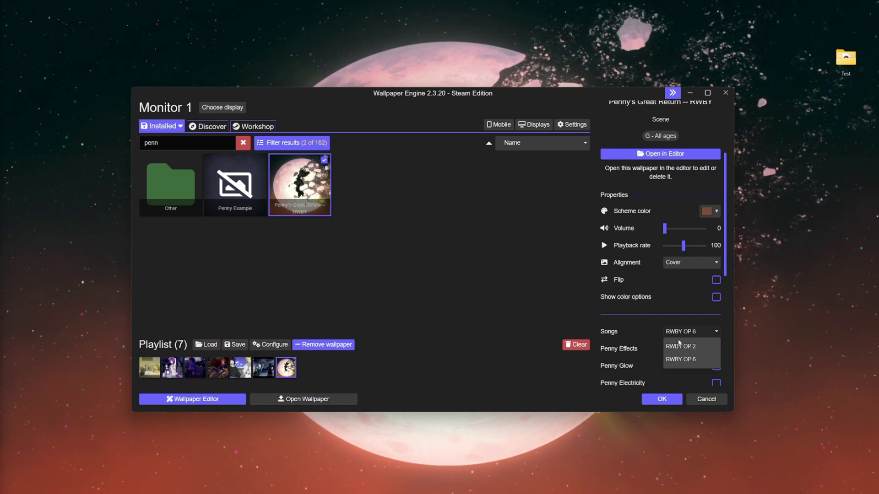
{"action": "scroll", "coordinate": [647, 252], "scroll_direction": "up", "scroll_amount": 3}
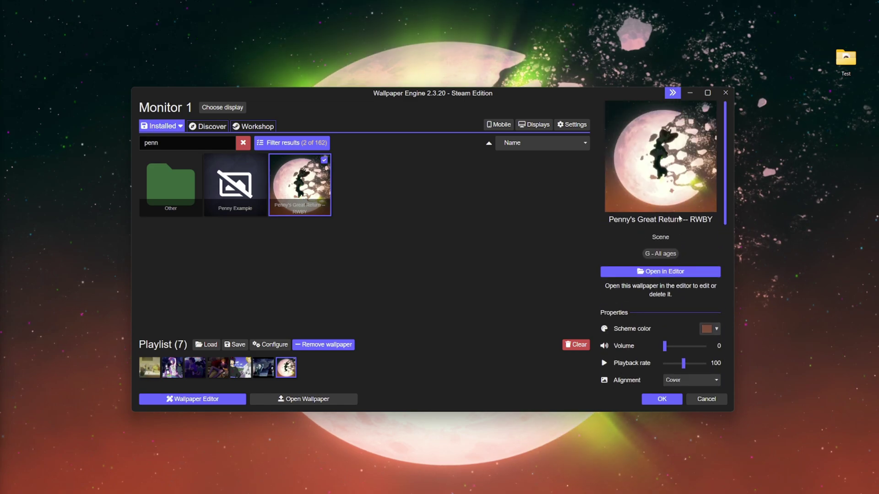
{"action": "left_click", "coordinate": [229, 400]}
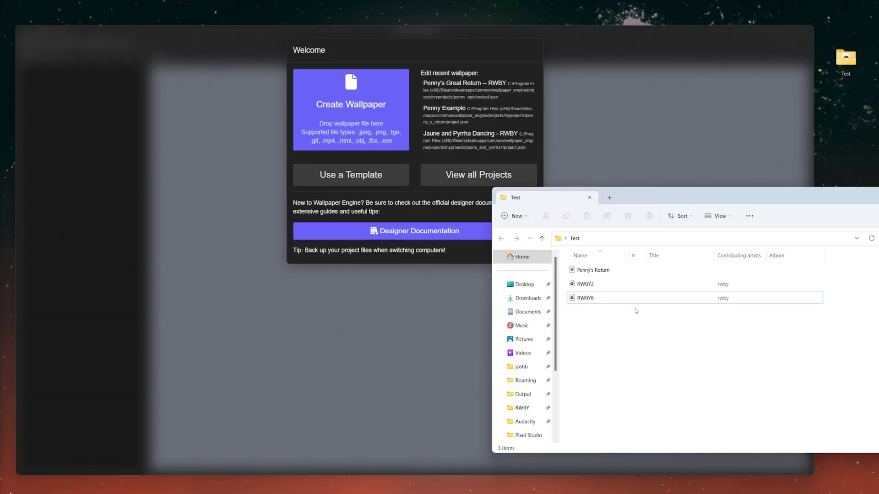
{"action": "left_click_drag", "start_coordinate": [595, 270], "coordinate": [345, 129]}
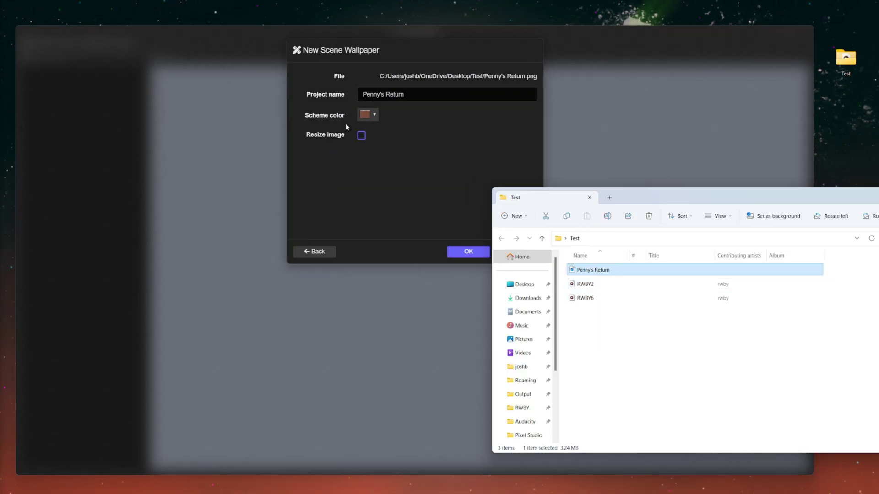
{"action": "left_click", "coordinate": [466, 253]}
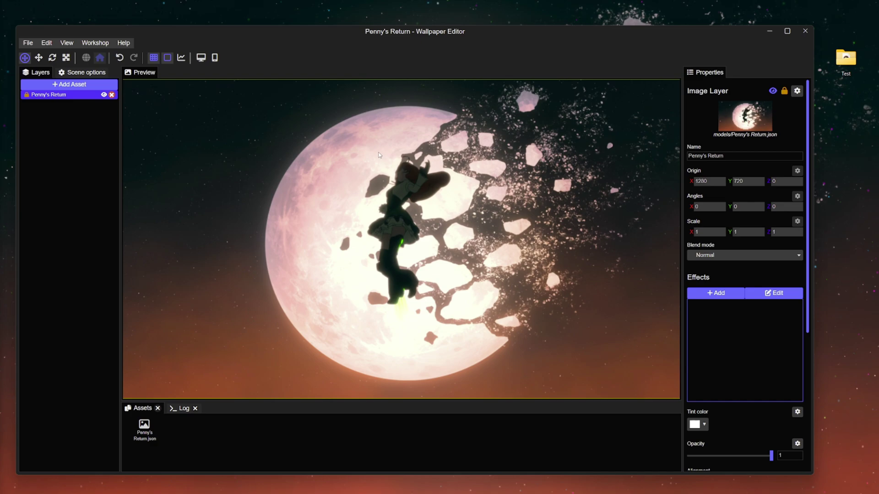
Step: Drag the RWBY2 and RWBY6 song files from Explorer into the scene as sound layers
{"action": "key", "text": "alt+Tab"}
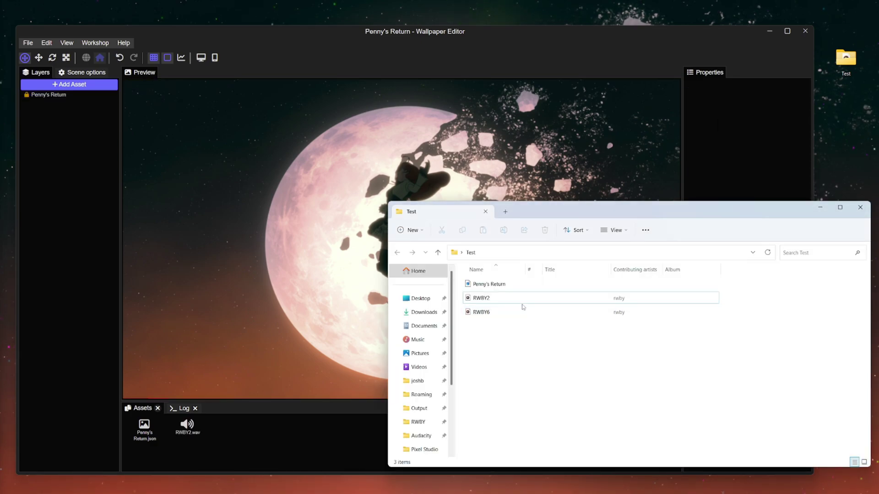
{"action": "left_click", "coordinate": [500, 303]}
{"action": "left_click_drag", "start_coordinate": [500, 303], "coordinate": [334, 281]}
{"action": "left_click", "coordinate": [503, 312]}
{"action": "left_click_drag", "start_coordinate": [503, 313], "coordinate": [311, 297]}
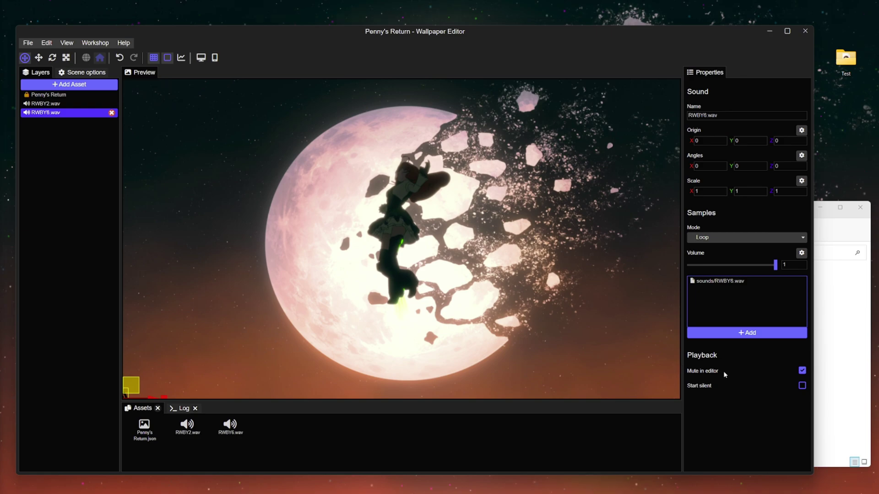
Step: Select both sound layers, save the project with Ctrl+S, then leave only RWBY2.wav selected
{"action": "left_click", "coordinate": [52, 104]}
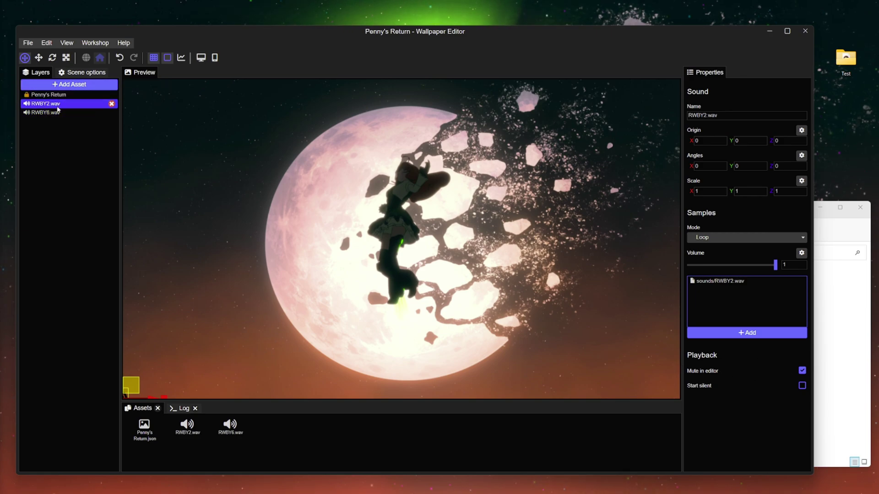
{"action": "left_click", "coordinate": [58, 113], "text": "ctrl"}
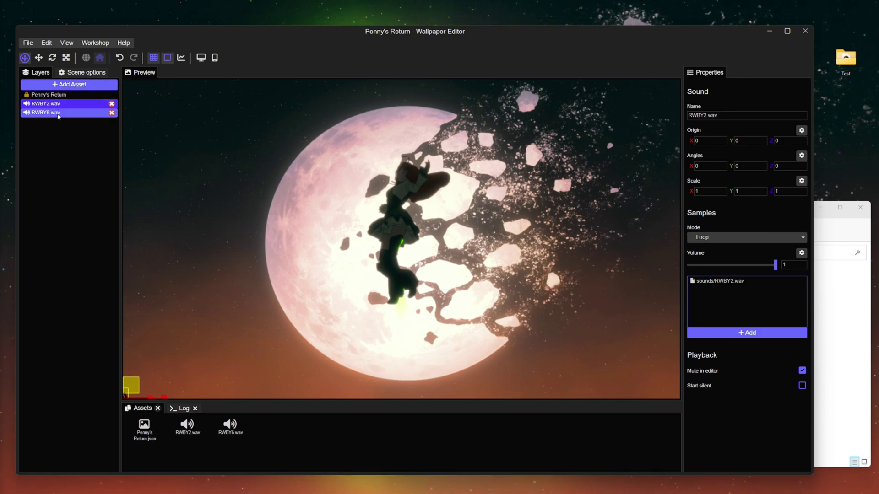
{"action": "key", "text": "ctrl+s"}
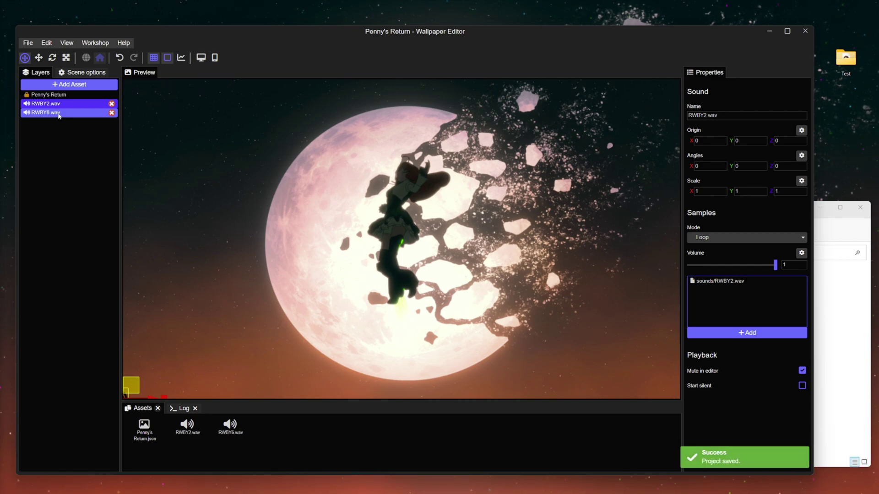
{"action": "left_click", "coordinate": [85, 119], "text": "ctrl"}
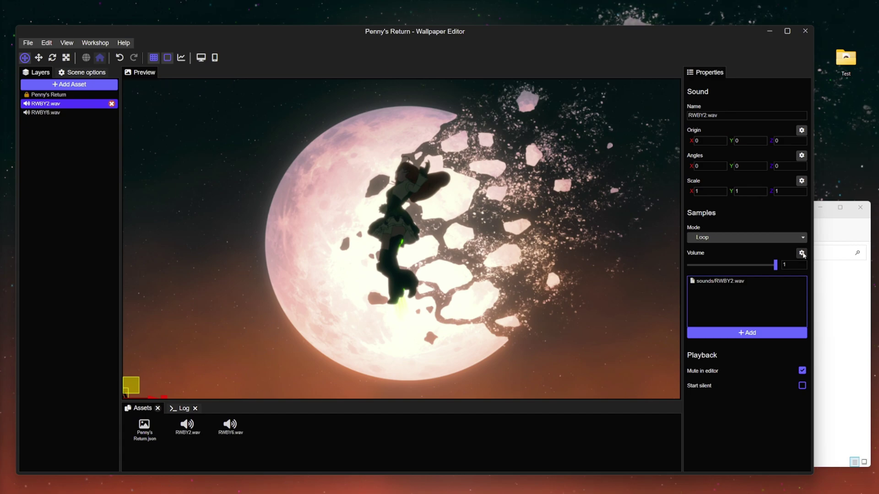
Step: Bind a script to RWBY2.wav's volume, replacing the default code with the applyUserProperties script checking songs == 1
{"action": "left_click", "coordinate": [802, 253]}
{"action": "left_click", "coordinate": [753, 289]}
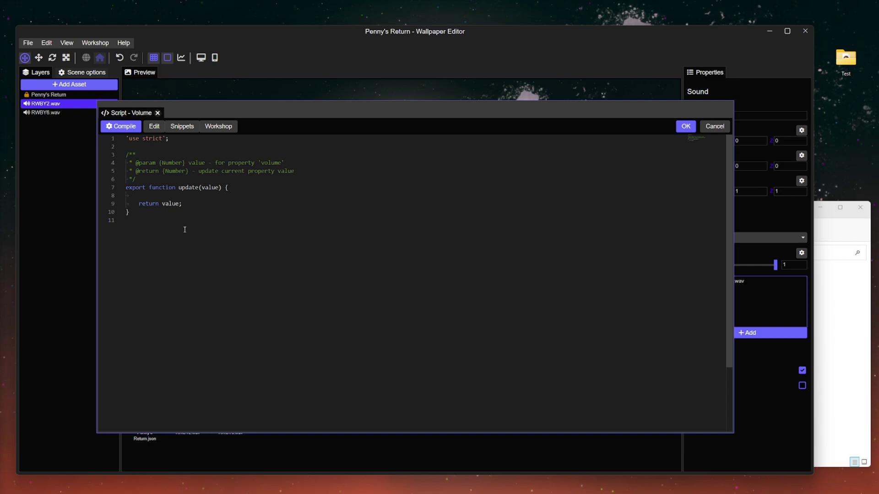
{"action": "key", "text": "ctrl+a"}
{"action": "key", "text": "Delete"}
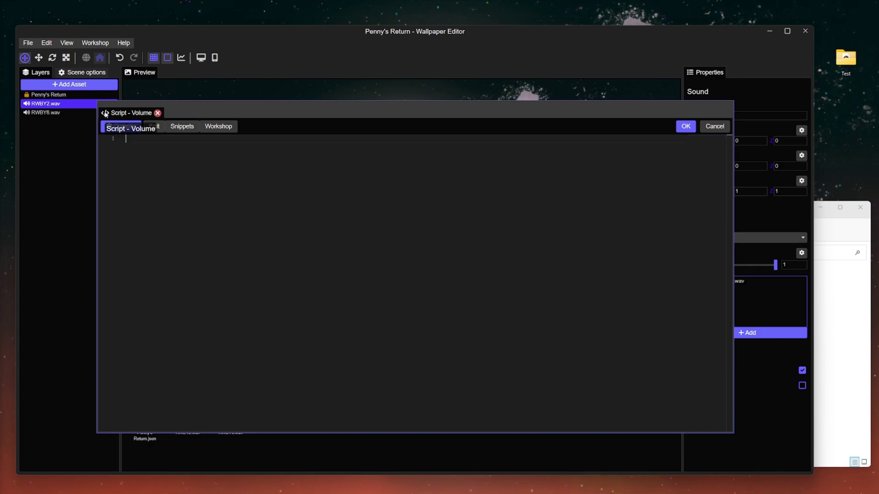
{"action": "type", "text": "'use strict';  export function applyUserProperties(userProperties) {          if (userProperties.hasOwnProperty('songs')) {          if (userProperties.songs == 1) {             thisLayer.play();         }         else thisLayer.pause();     } }"}
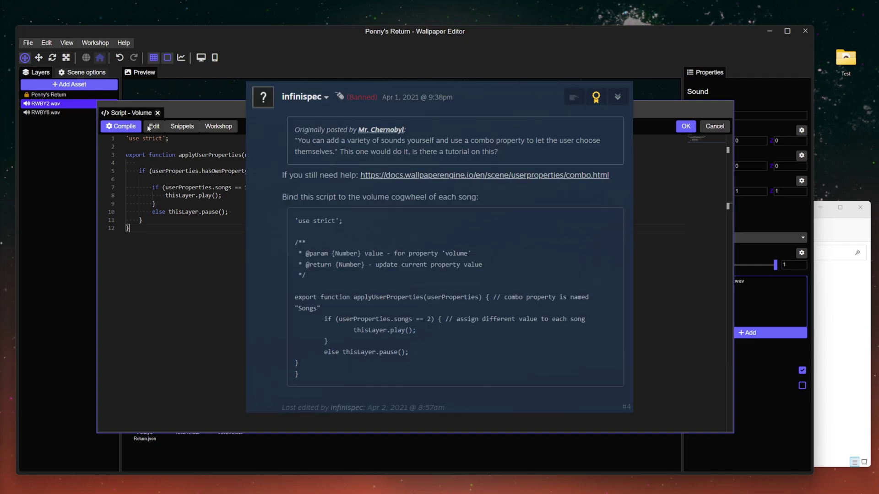
Step: Close the RWBY2 script and bind the pasted applyUserProperties script to RWBY6.wav's volume, then save
{"action": "left_click", "coordinate": [686, 127]}
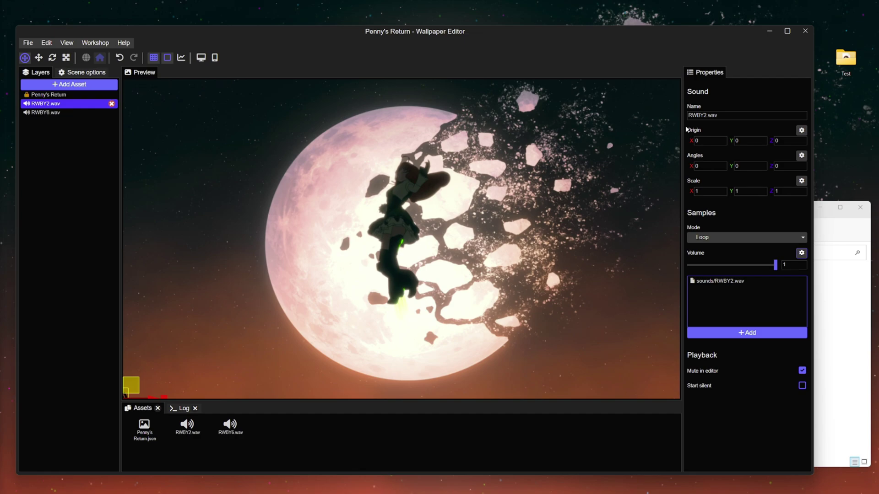
{"action": "left_click", "coordinate": [54, 113]}
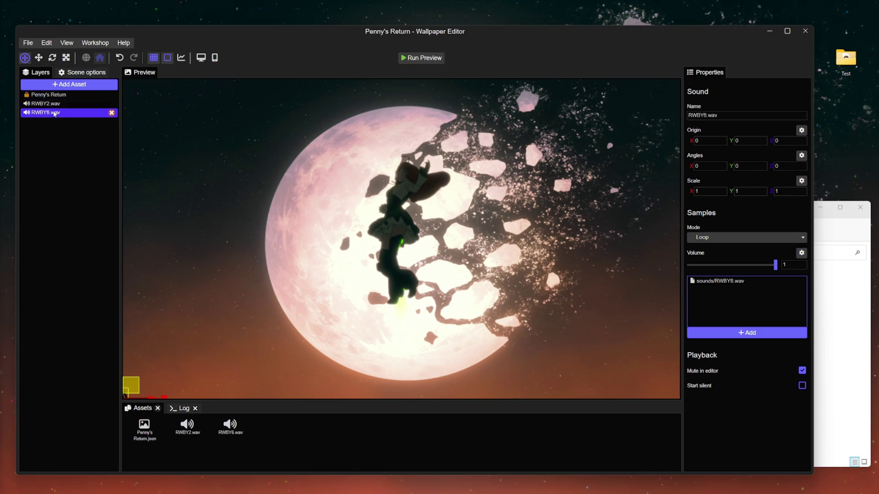
{"action": "left_click", "coordinate": [801, 253]}
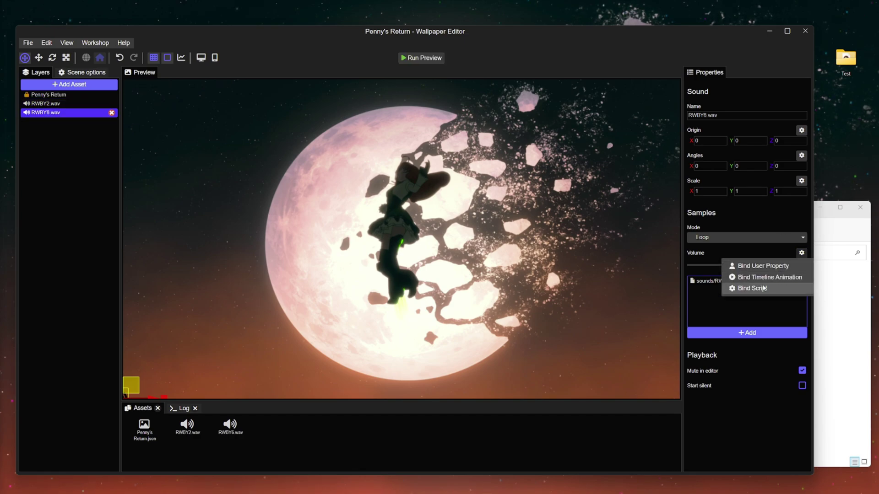
{"action": "left_click", "coordinate": [764, 289]}
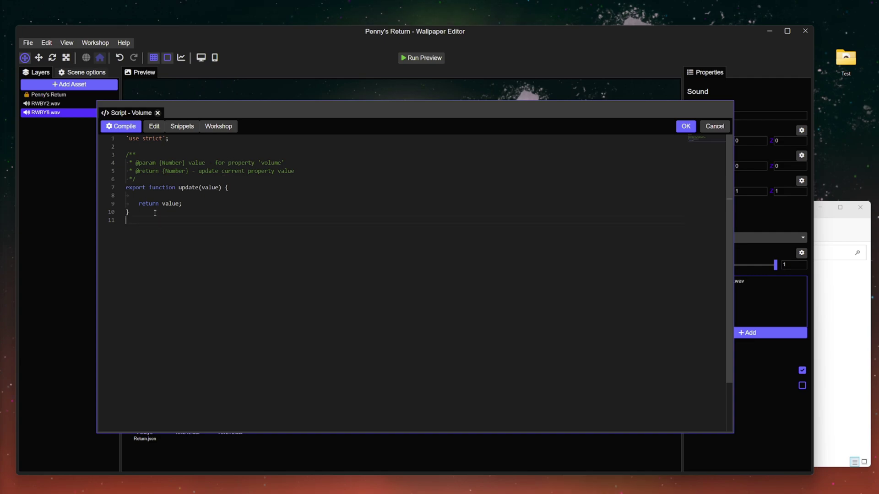
{"action": "key", "text": "ctrl+a"}
{"action": "key", "text": "Delete"}
{"action": "type", "text": "'use strict';  export function applyUserProperties(userProperties) {          if (userProperties.hasOwnProperty('songs')) {                  if (userProperties.songs == 1) {             thisLayer.play();         }         else thisLayer.pause();     } }"}
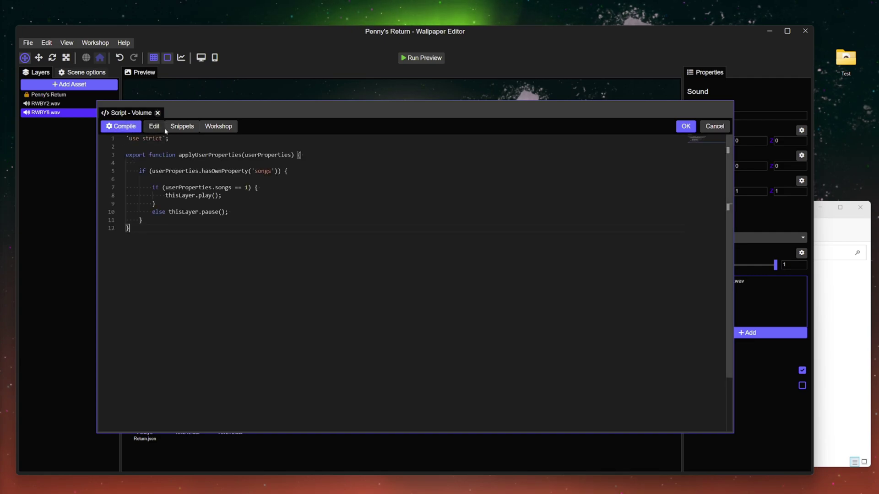
{"action": "key", "text": "ctrl+s"}
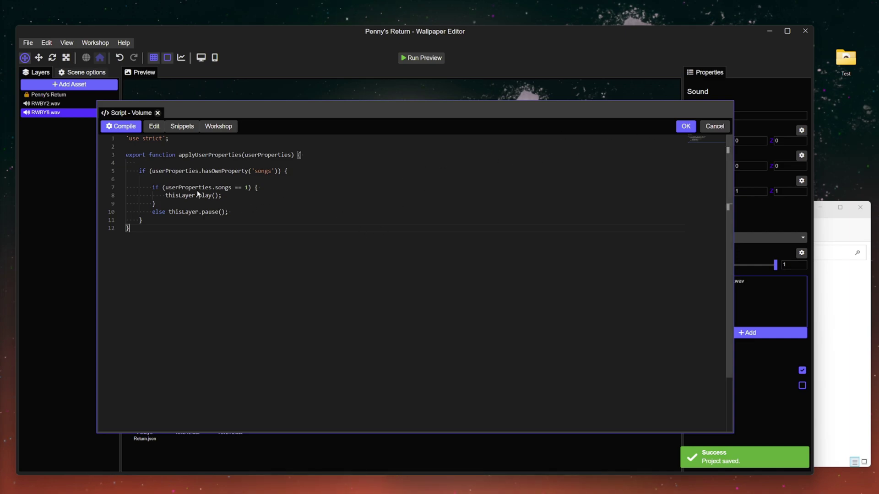
Step: Change the RWBY6 script's condition on line 7 from songs == 1 to songs == 2 and confirm
{"action": "left_click", "coordinate": [249, 186]}
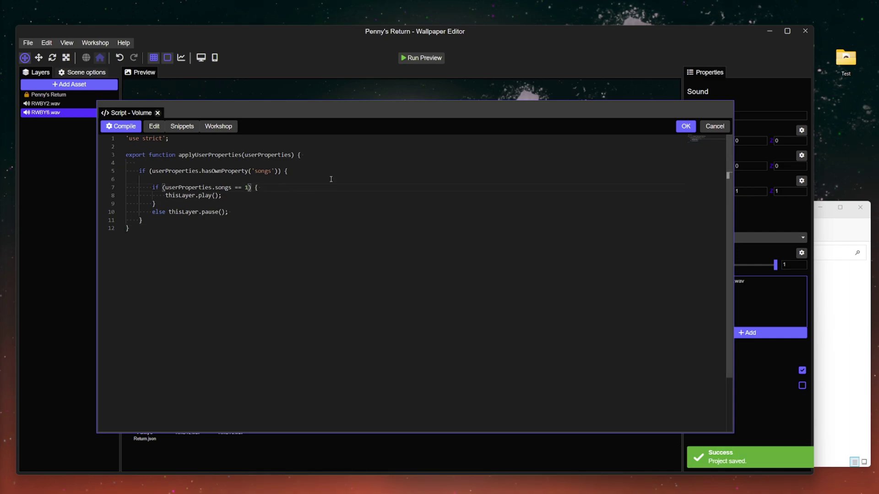
{"action": "key", "text": "BackSpace"}
{"action": "type", "text": "2"}
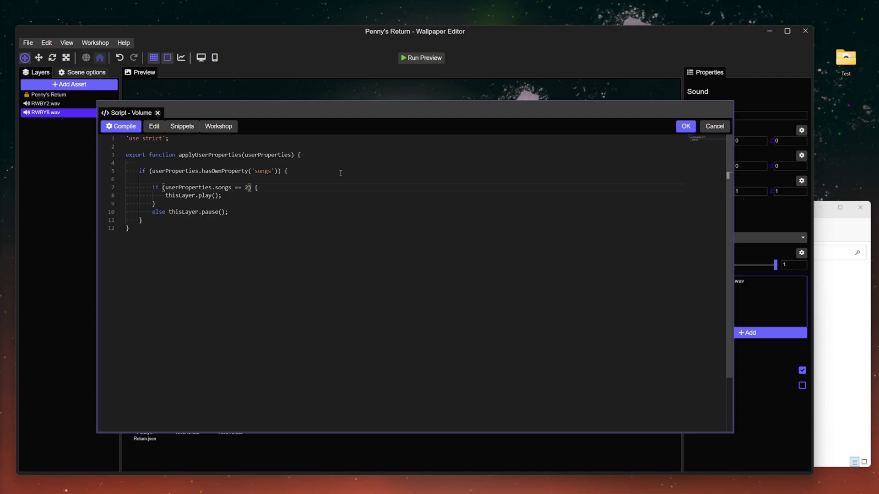
{"action": "left_click", "coordinate": [291, 258]}
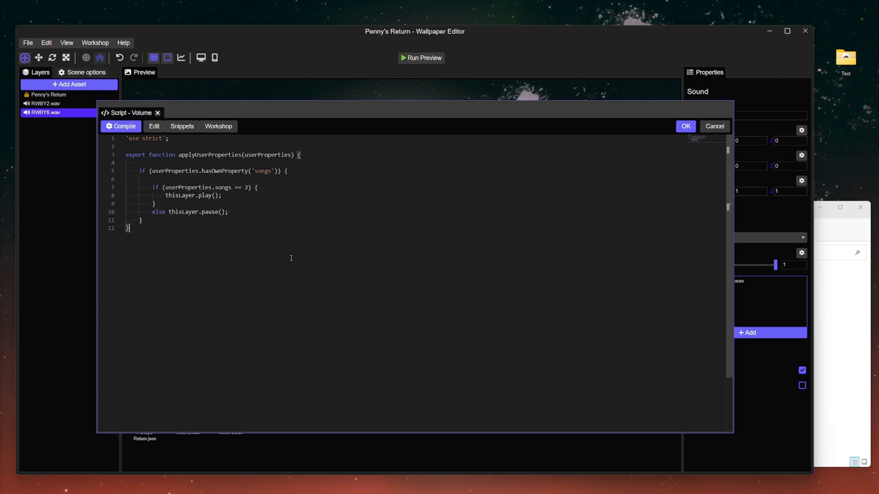
{"action": "left_click", "coordinate": [248, 187]}
{"action": "left_click", "coordinate": [685, 126]}
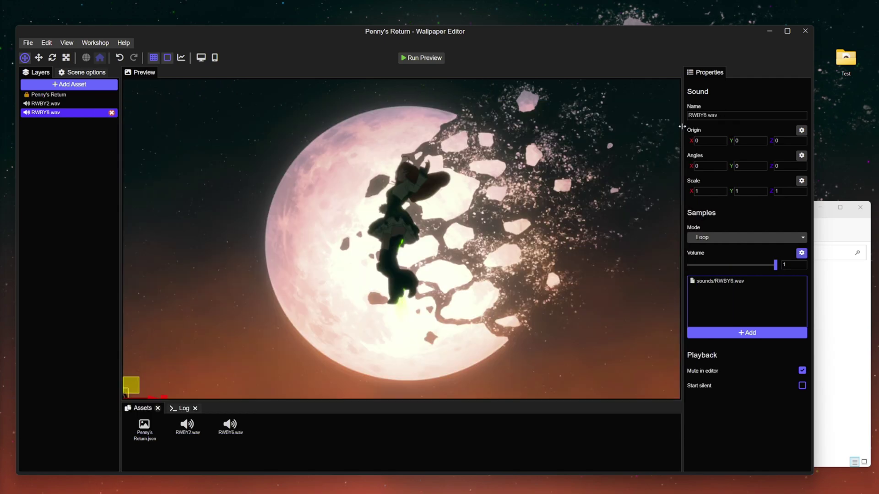
Step: In project settings, add a new Combo user property titled 'Songs'
{"action": "left_click", "coordinate": [47, 43]}
{"action": "left_click", "coordinate": [87, 153]}
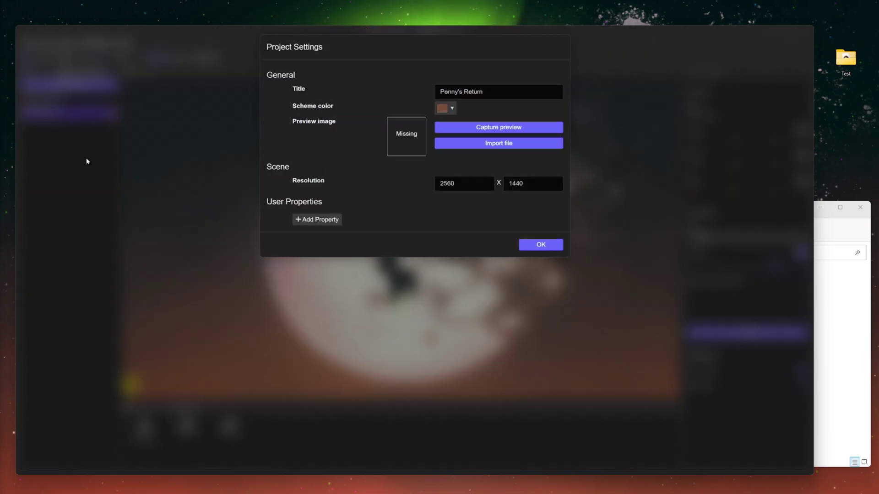
{"action": "left_click", "coordinate": [326, 216]}
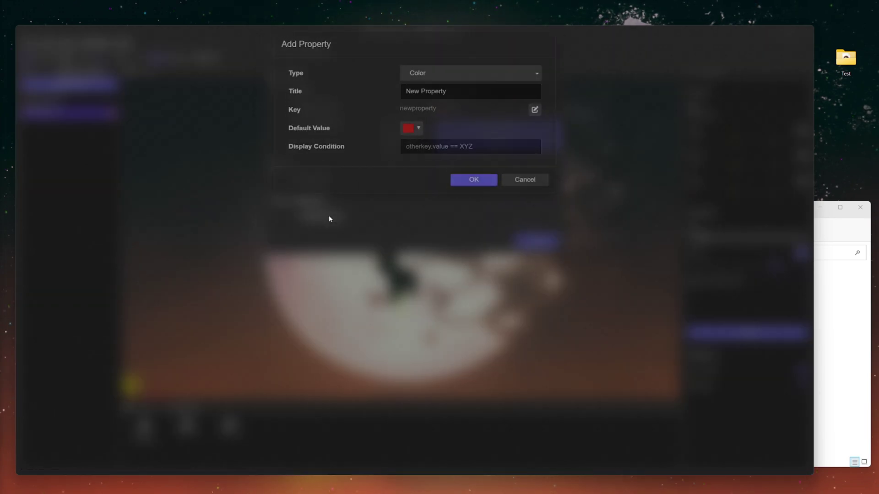
{"action": "left_click", "coordinate": [452, 78]}
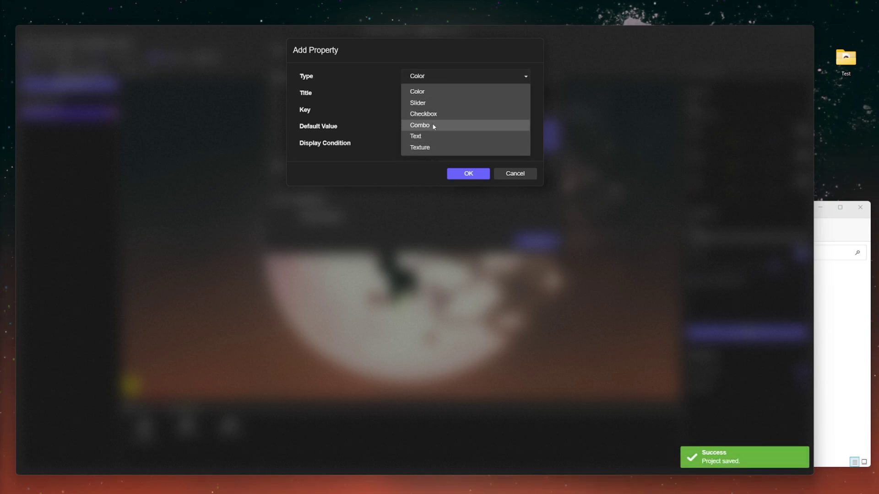
{"action": "left_click", "coordinate": [434, 125]}
{"action": "left_click", "coordinate": [446, 89]}
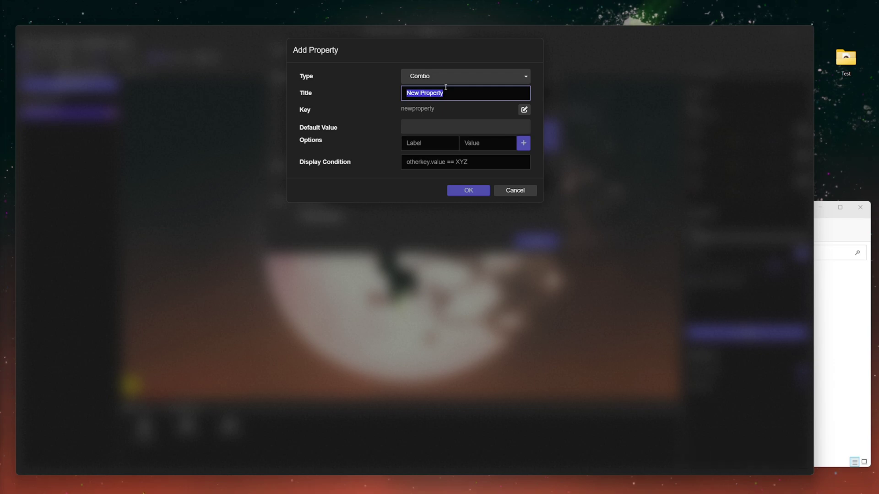
{"action": "type", "text": "Songs"}
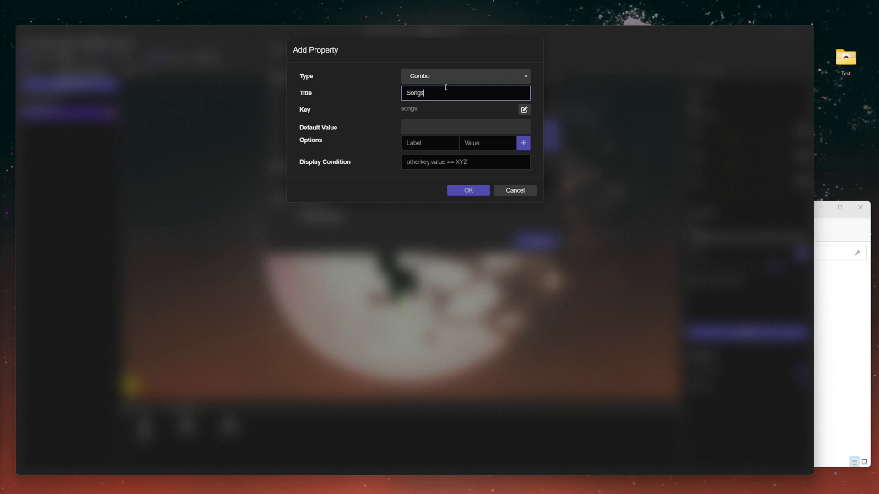
{"action": "left_click", "coordinate": [473, 116]}
Step: Add the Songs options RWBY OP 2 with value 1 and RWBY OP 6 with value 2
{"action": "left_click", "coordinate": [427, 144]}
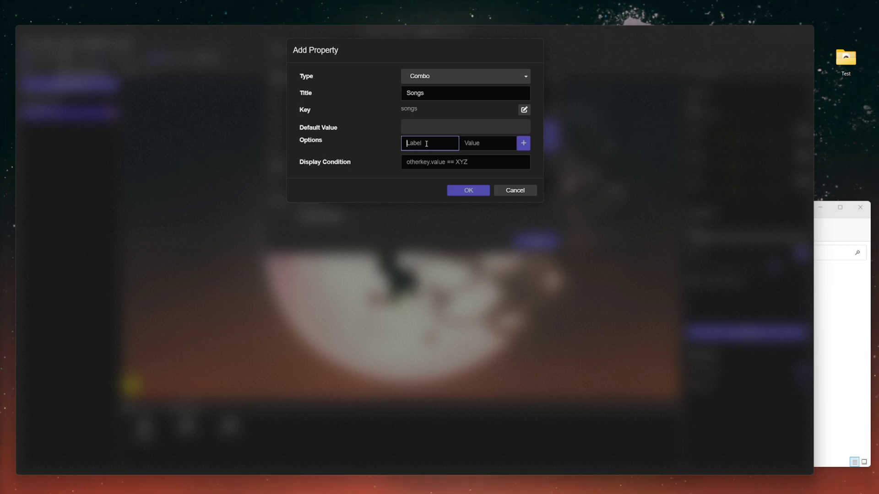
{"action": "type", "text": "RWBY"}
{"action": "type", "text": " DP @"}
{"action": "key", "text": "BackSpace"}
{"action": "type", "text": "2"}
{"action": "key", "text": "Tab"}
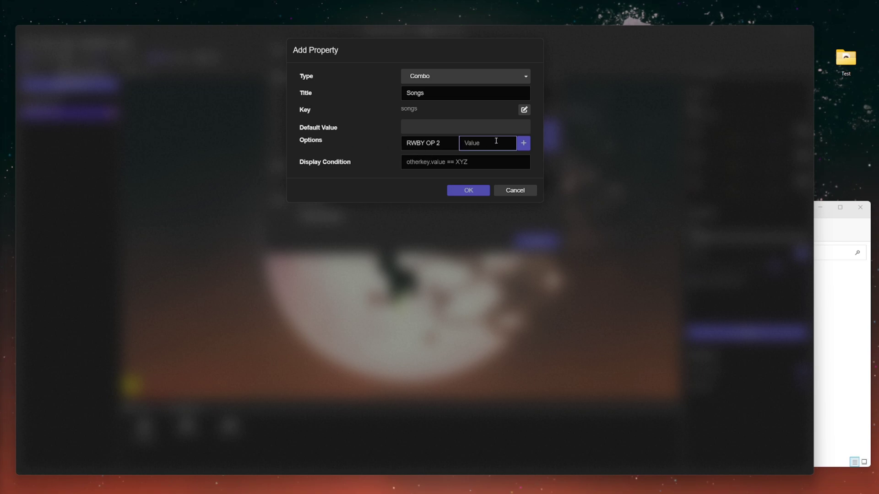
{"action": "type", "text": "1"}
{"action": "left_click", "coordinate": [523, 144]}
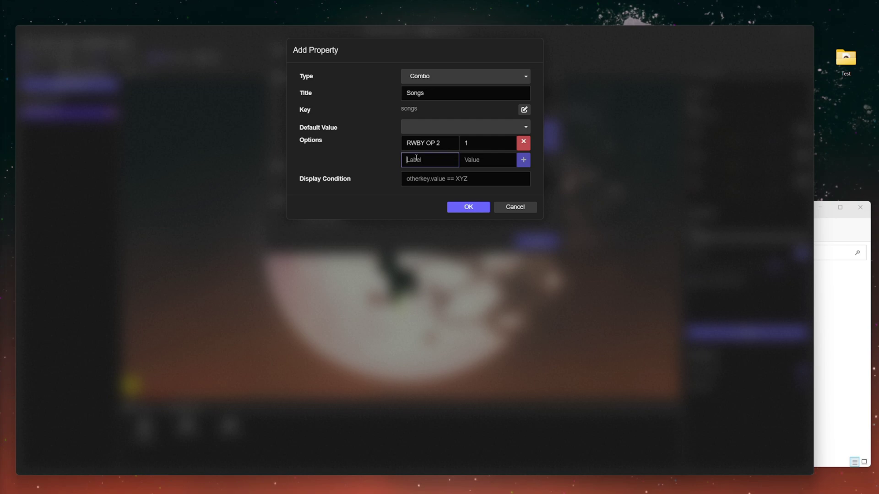
{"action": "type", "text": "RWBY OP 6"}
{"action": "left_click", "coordinate": [474, 160]}
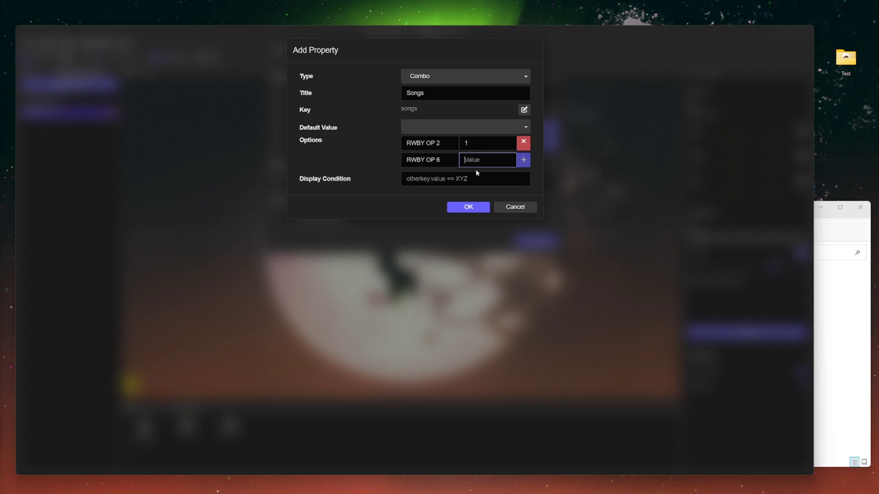
{"action": "type", "text": "2"}
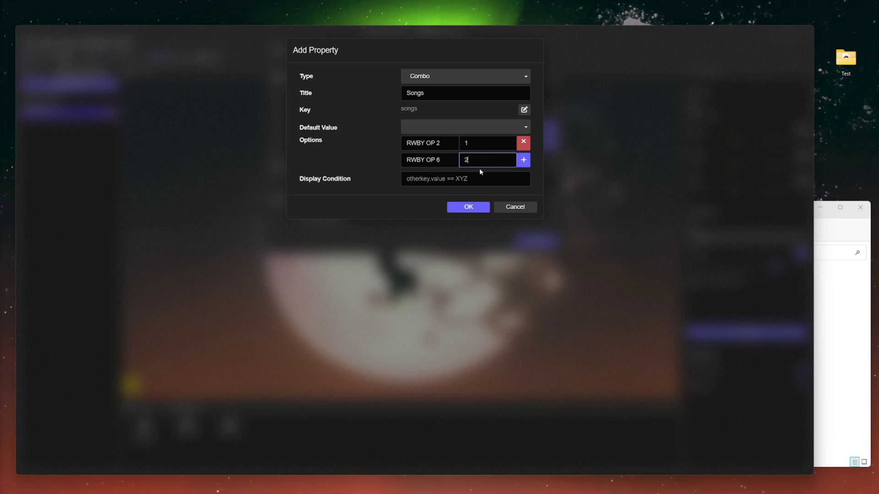
{"action": "left_click", "coordinate": [524, 161]}
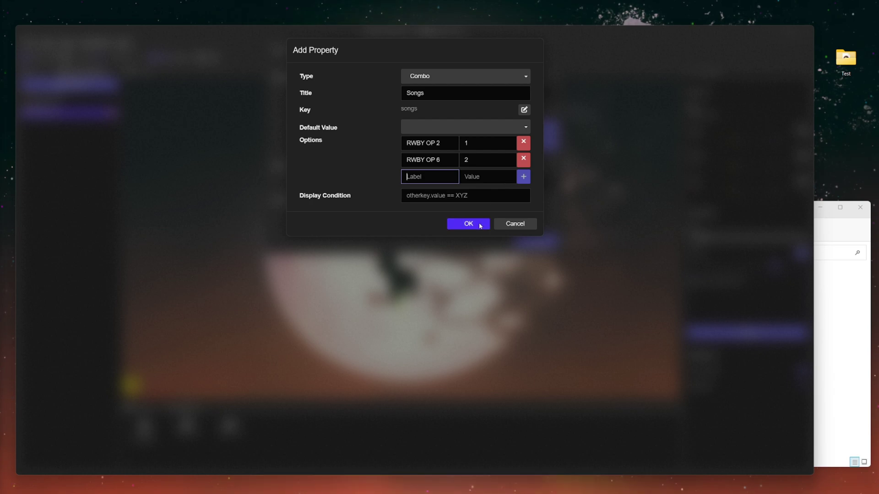
Step: Confirm the Songs property and capture a preview snapshot framing the moon and figure
{"action": "left_click", "coordinate": [477, 224]}
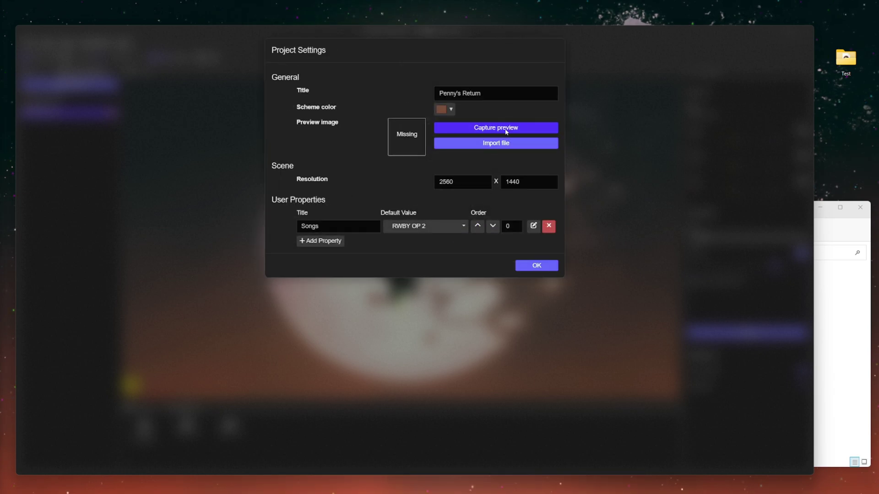
{"action": "left_click", "coordinate": [472, 130]}
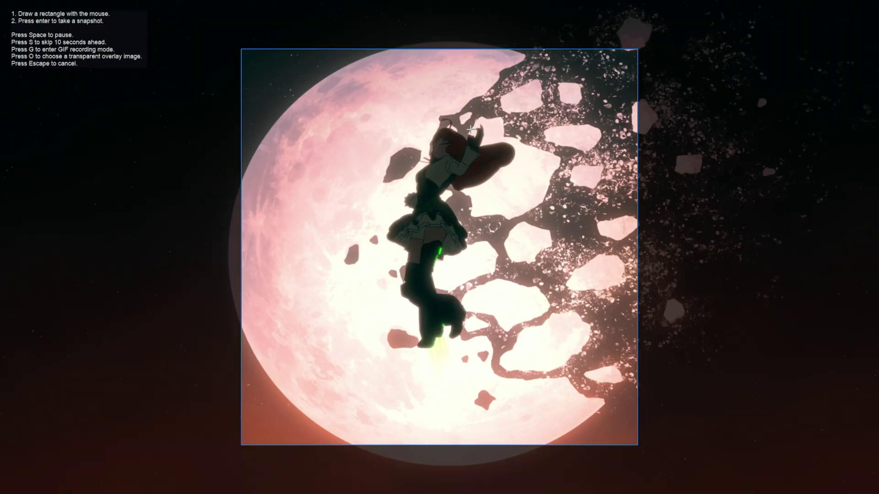
{"action": "left_click_drag", "start_coordinate": [186, 0], "coordinate": [723, 471]}
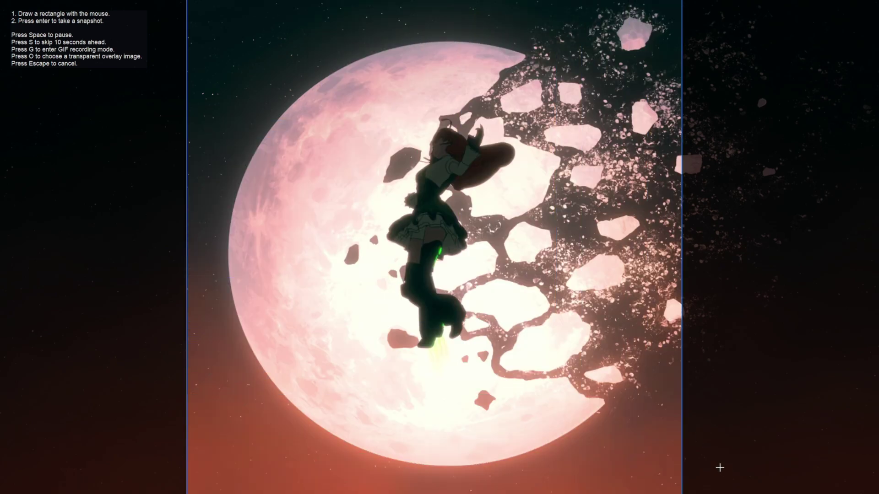
{"action": "key", "text": "Return"}
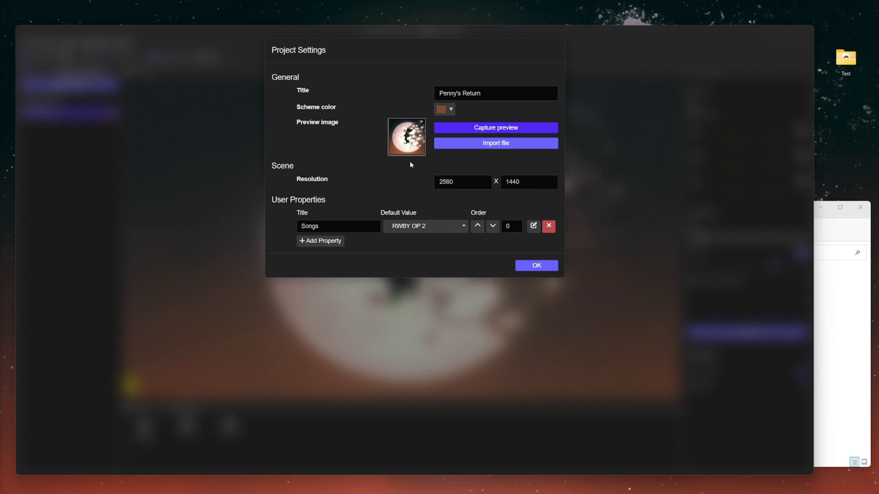
Step: Close the project settings and save the project from the File menu
{"action": "left_click", "coordinate": [536, 266]}
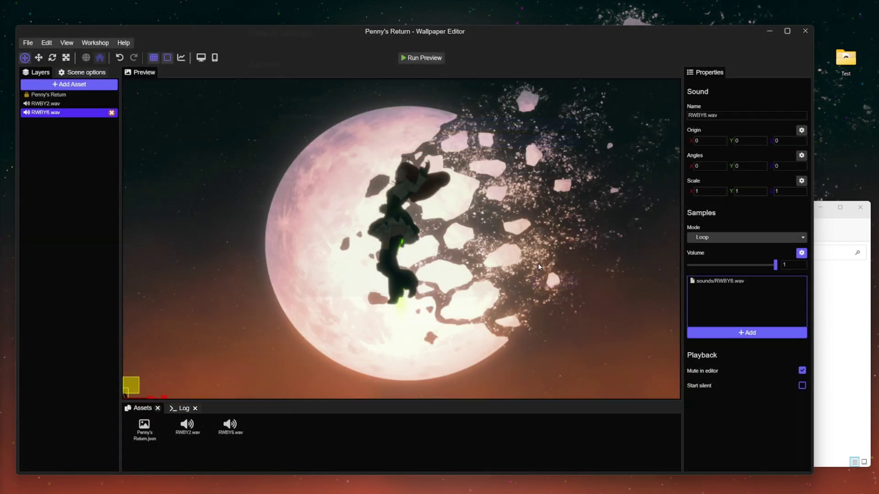
{"action": "left_click", "coordinate": [29, 44]}
{"action": "key", "text": "ctrl+s"}
{"action": "left_click", "coordinate": [69, 93]}
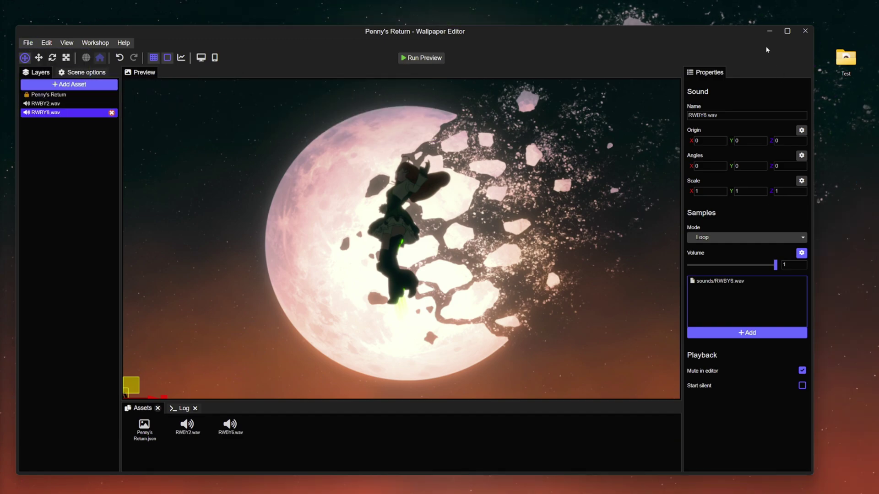
Step: In Penny's Return's properties, pick RWBY OP 2, adjust the volume slider, then switch Songs to RWBY OP 6 and reopen it
{"action": "left_click", "coordinate": [769, 33]}
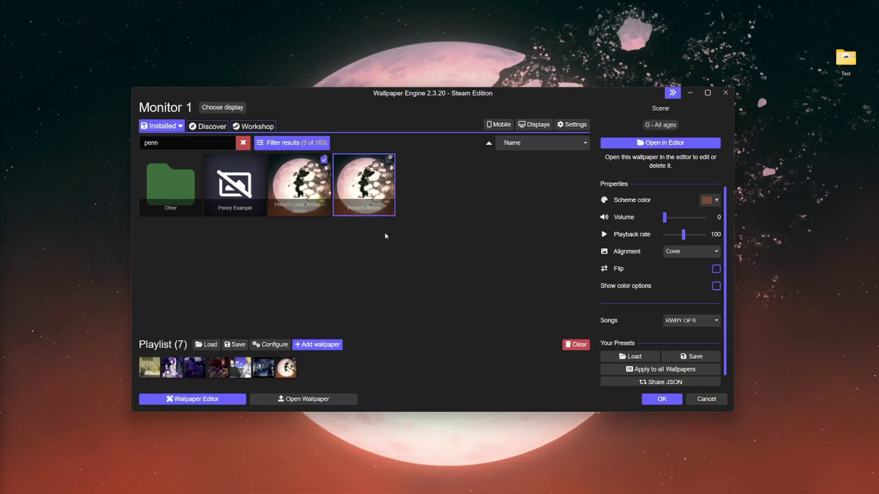
{"action": "left_click", "coordinate": [686, 321]}
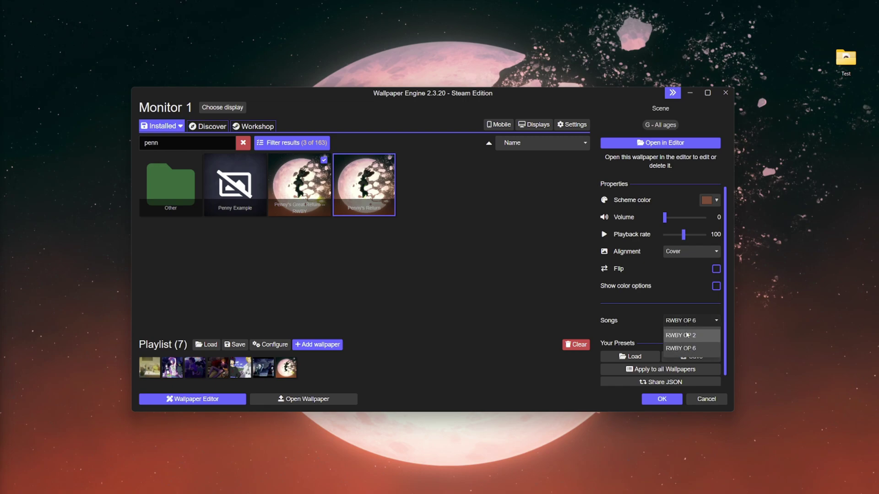
{"action": "left_click", "coordinate": [686, 336]}
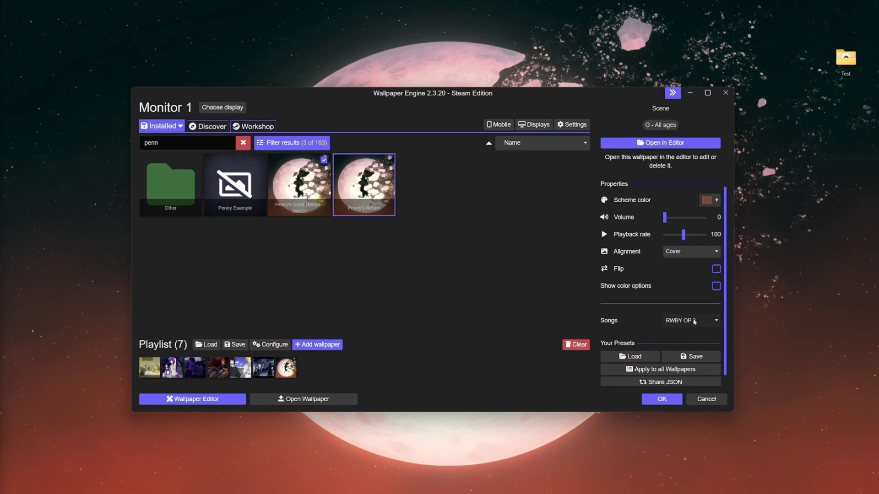
{"action": "left_click_drag", "start_coordinate": [676, 218], "coordinate": [668, 220]}
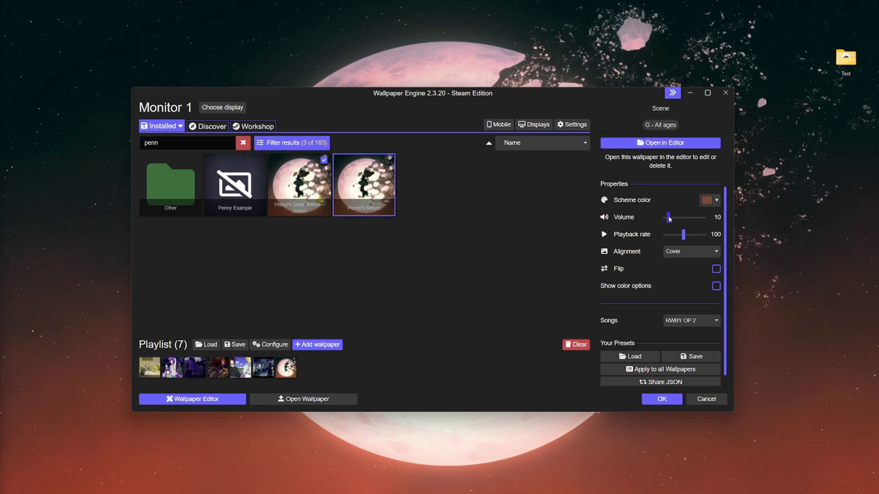
{"action": "left_click", "coordinate": [697, 319]}
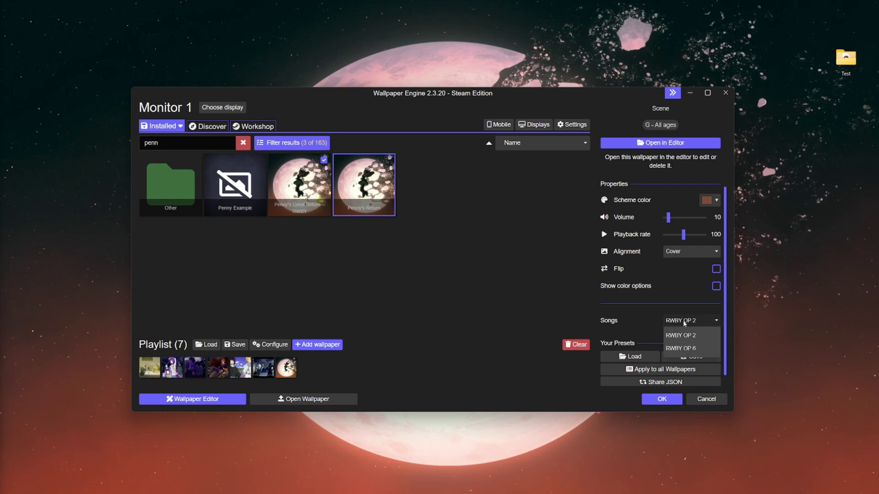
{"action": "left_click", "coordinate": [683, 348]}
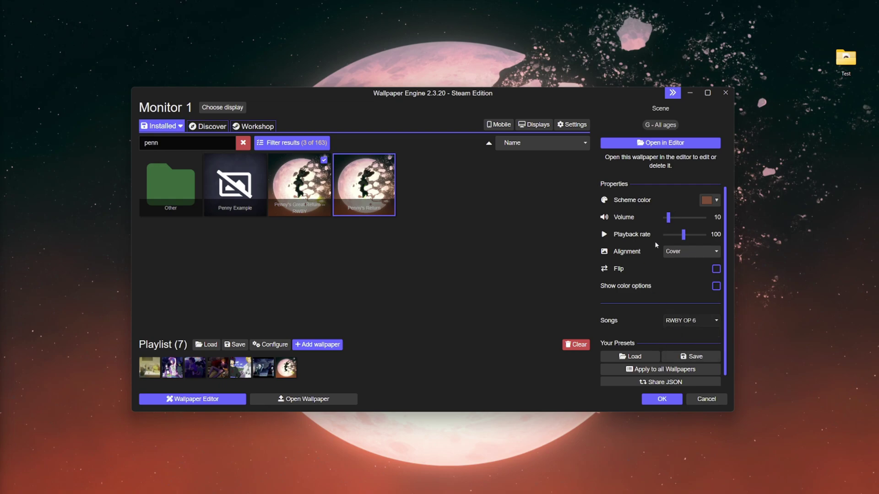
{"action": "left_click", "coordinate": [685, 322]}
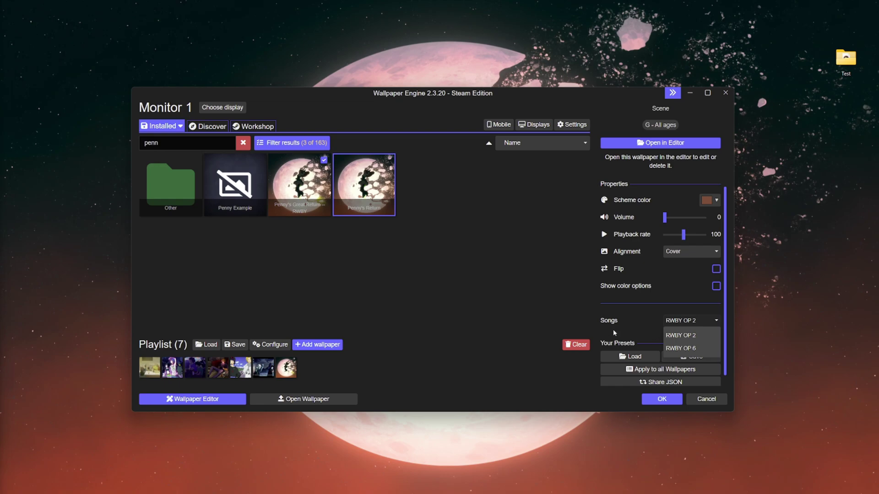
Step: Reopen Penny's Return in the editor and review RWBY6.wav's volume script checking songs == 2, then close it
{"action": "left_click", "coordinate": [222, 400]}
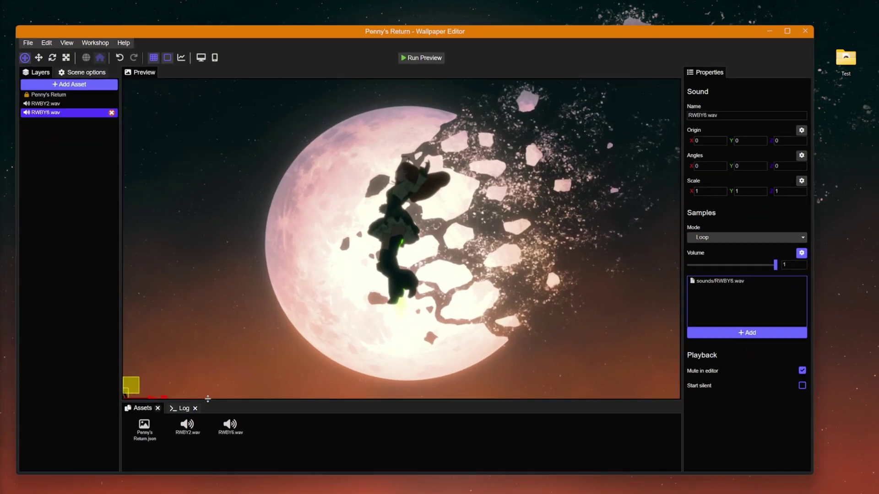
{"action": "left_click", "coordinate": [801, 253]}
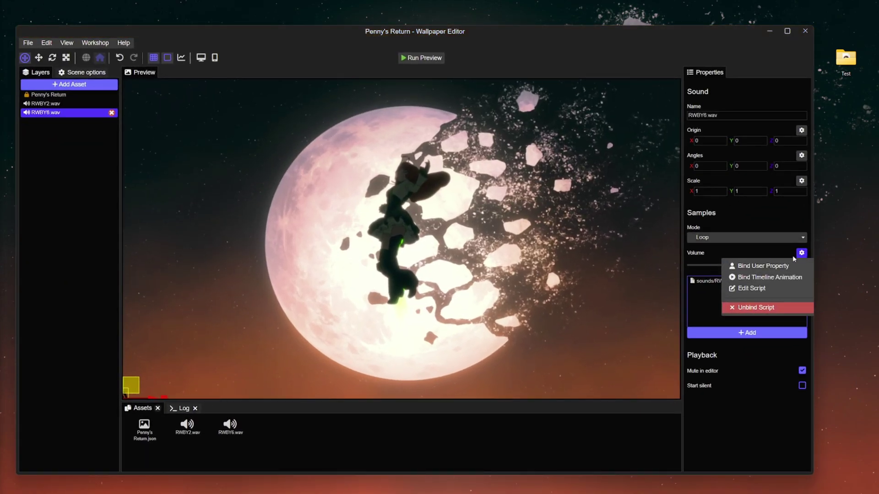
{"action": "left_click", "coordinate": [757, 287]}
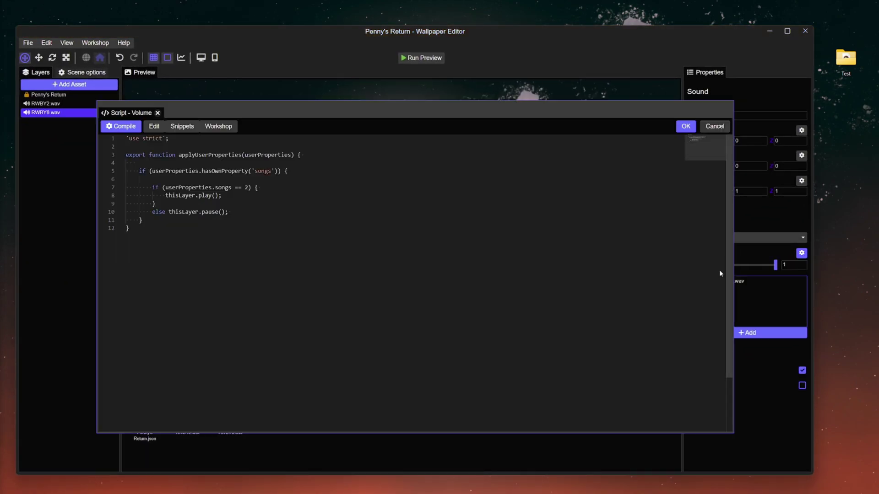
{"action": "left_click", "coordinate": [248, 187]}
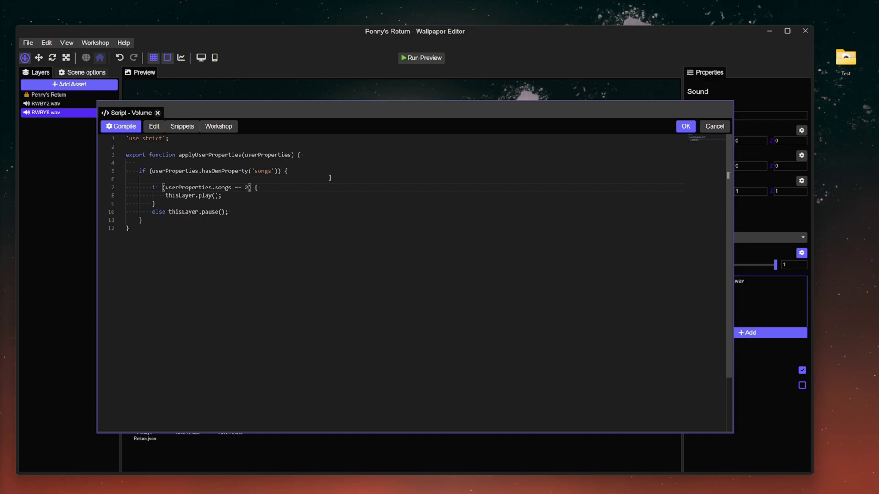
{"action": "left_click", "coordinate": [686, 127]}
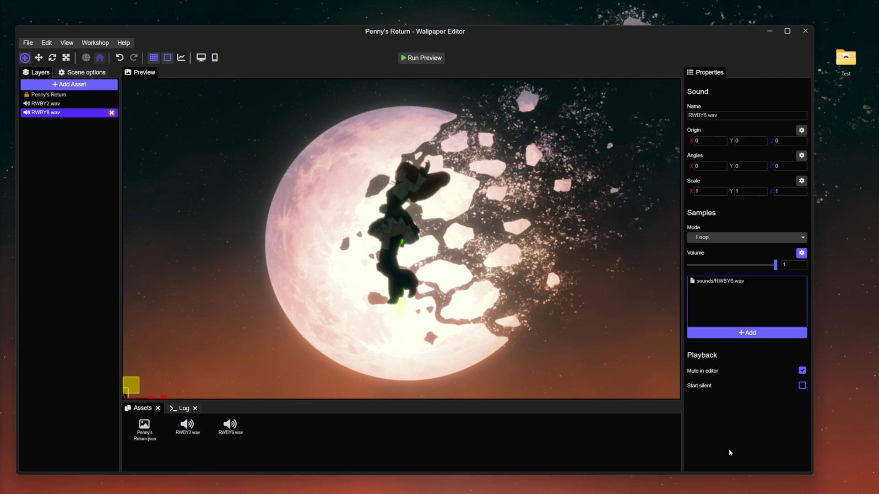